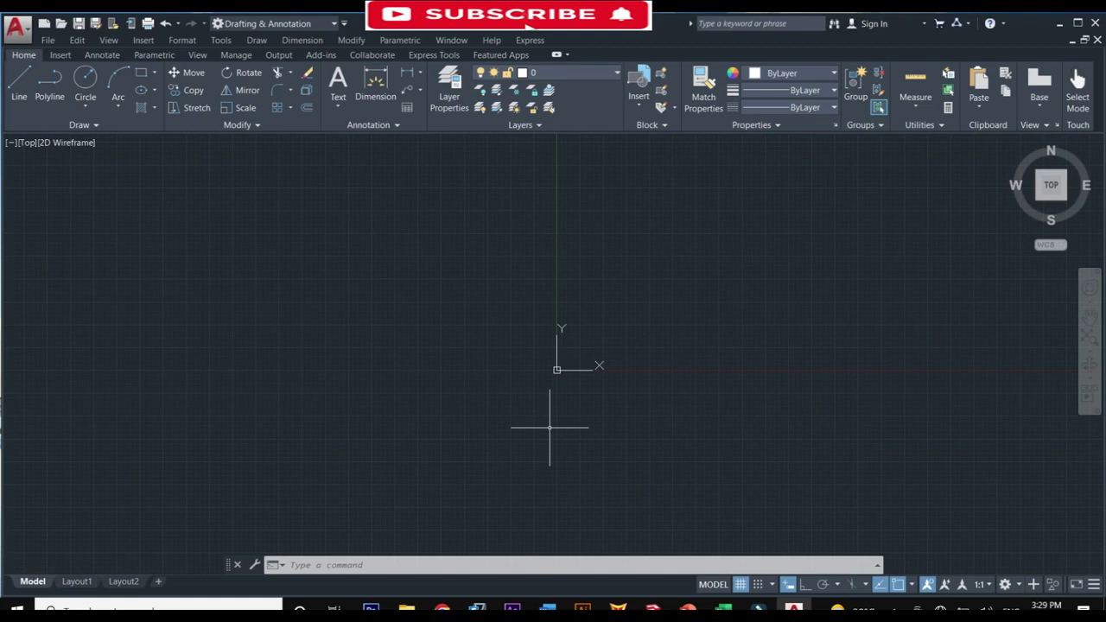
key(ctrl+0)
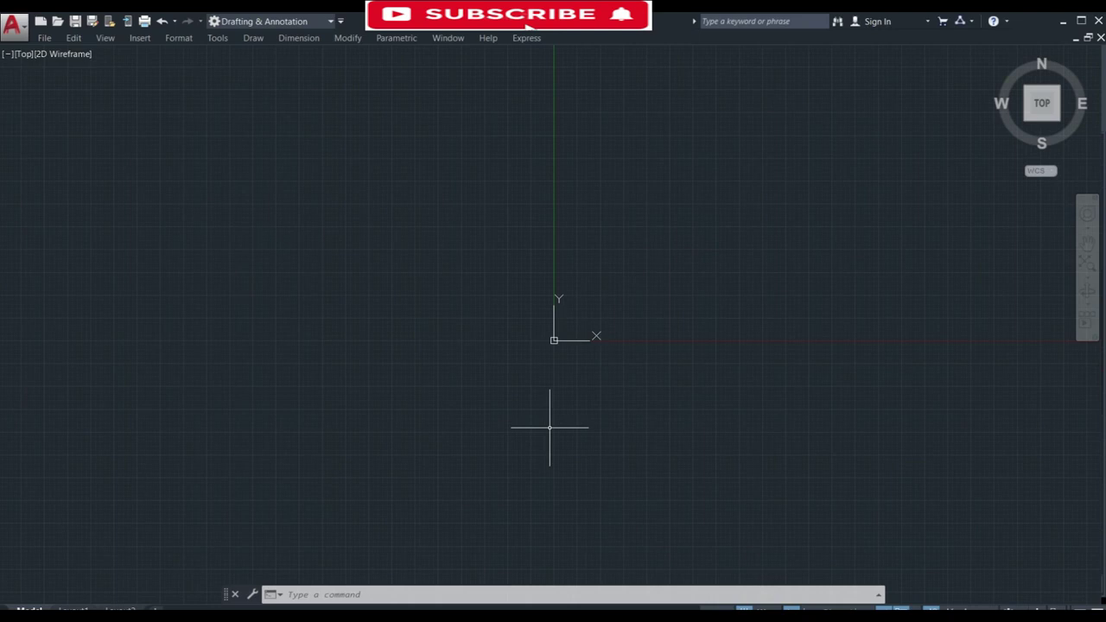
key(ctrl+0)
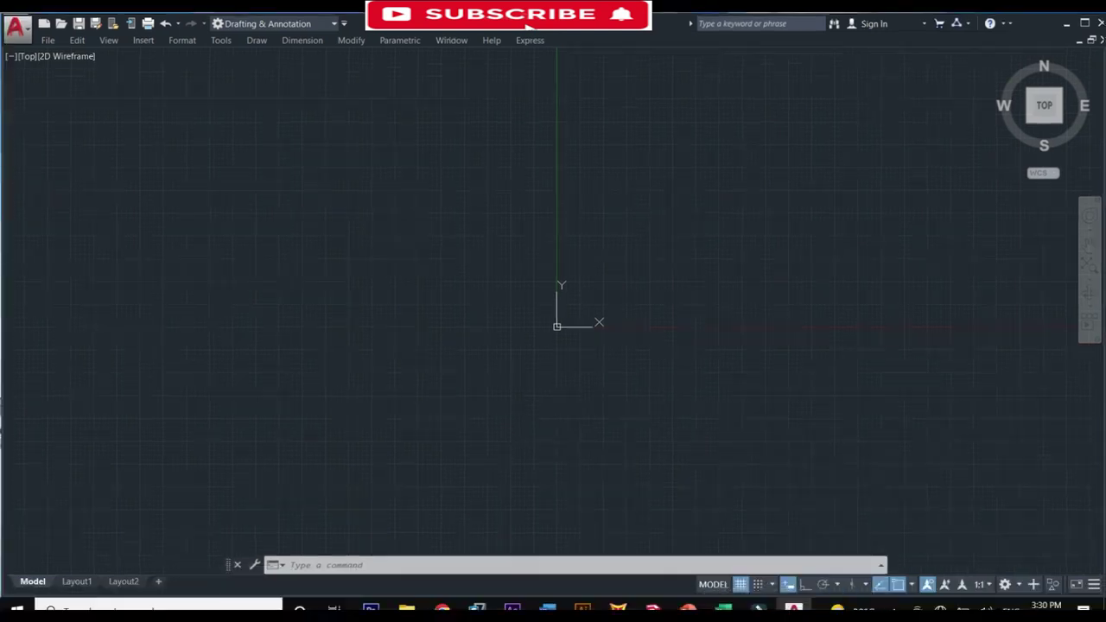
key(ctrl+0)
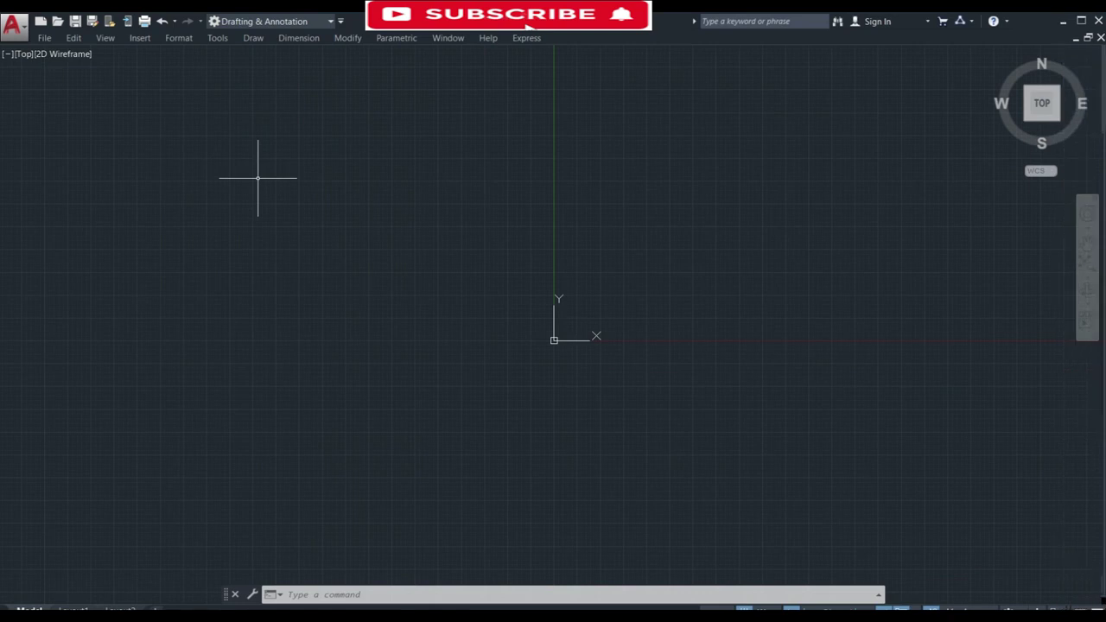
Switch to the 3D Modeling workspace, then back to Drafting & Annotation
click(329, 24)
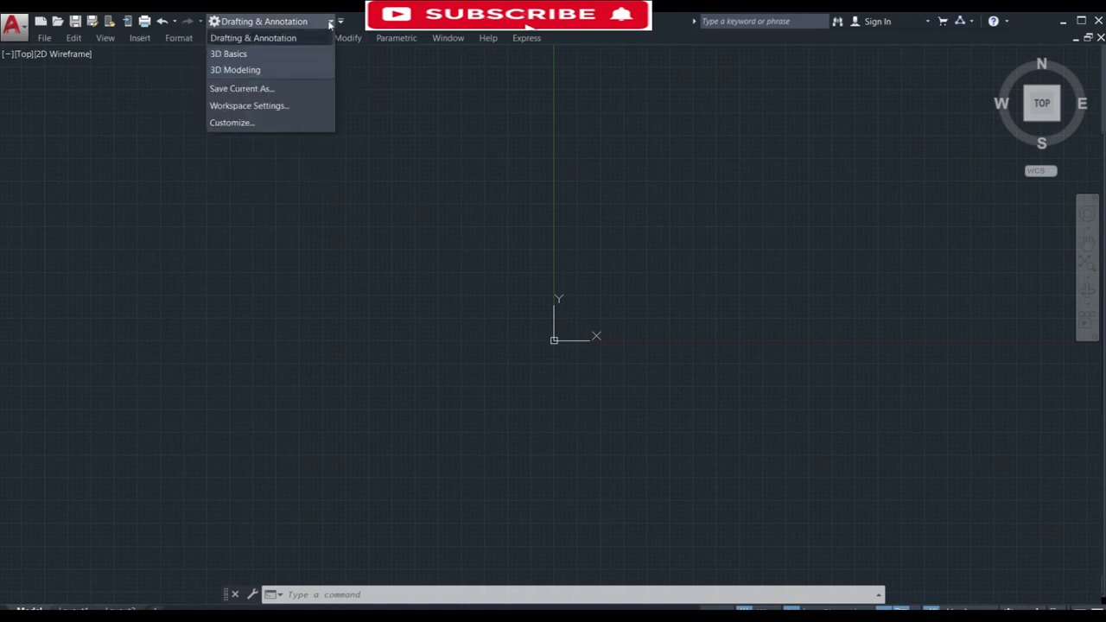
click(271, 69)
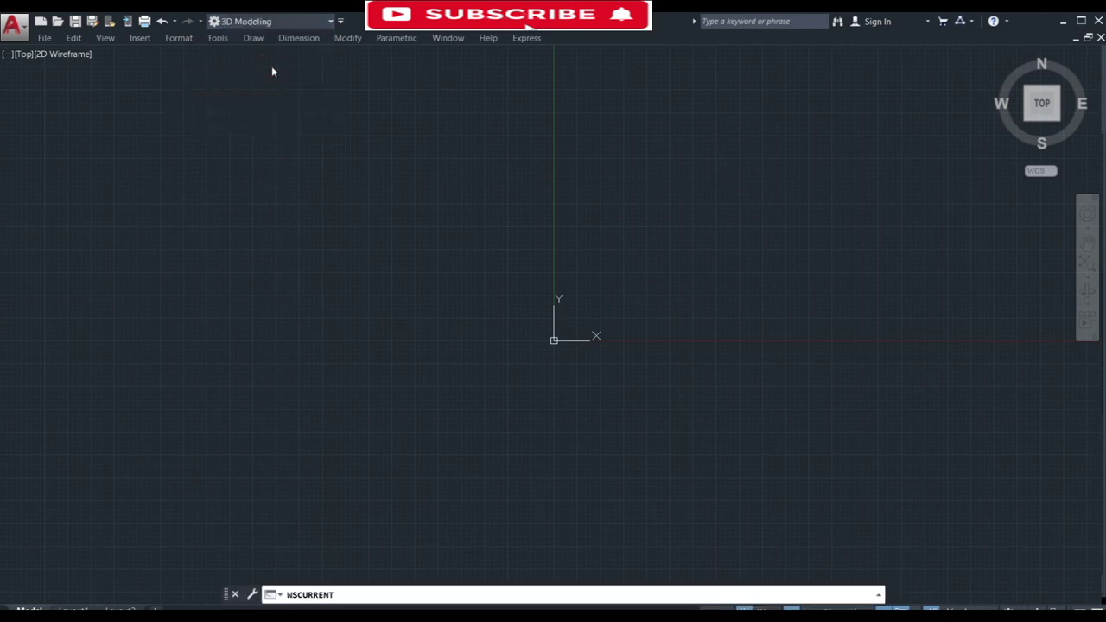
click(308, 24)
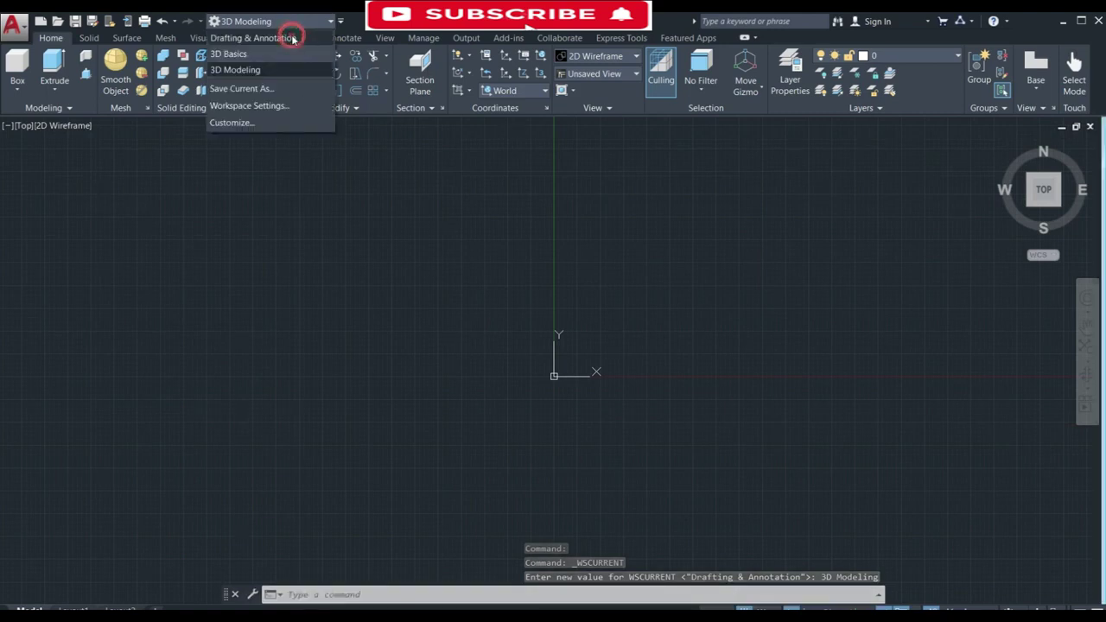
click(293, 37)
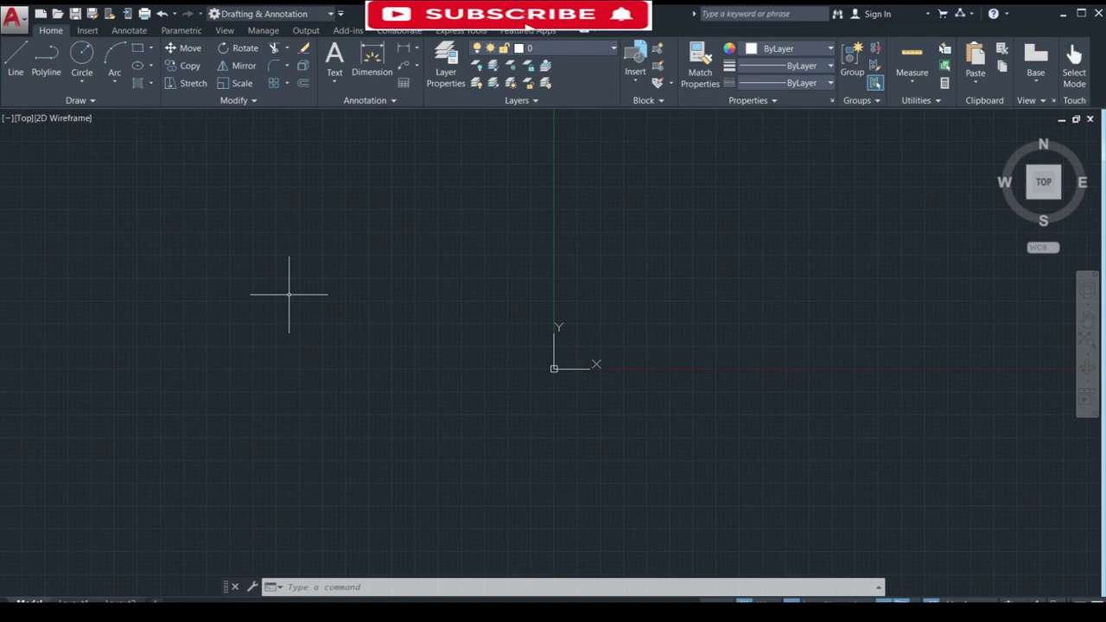
In Options, raise the crosshair size from 7 to 14 and slightly enlarge the pickbox, then apply
right_click(288, 350)
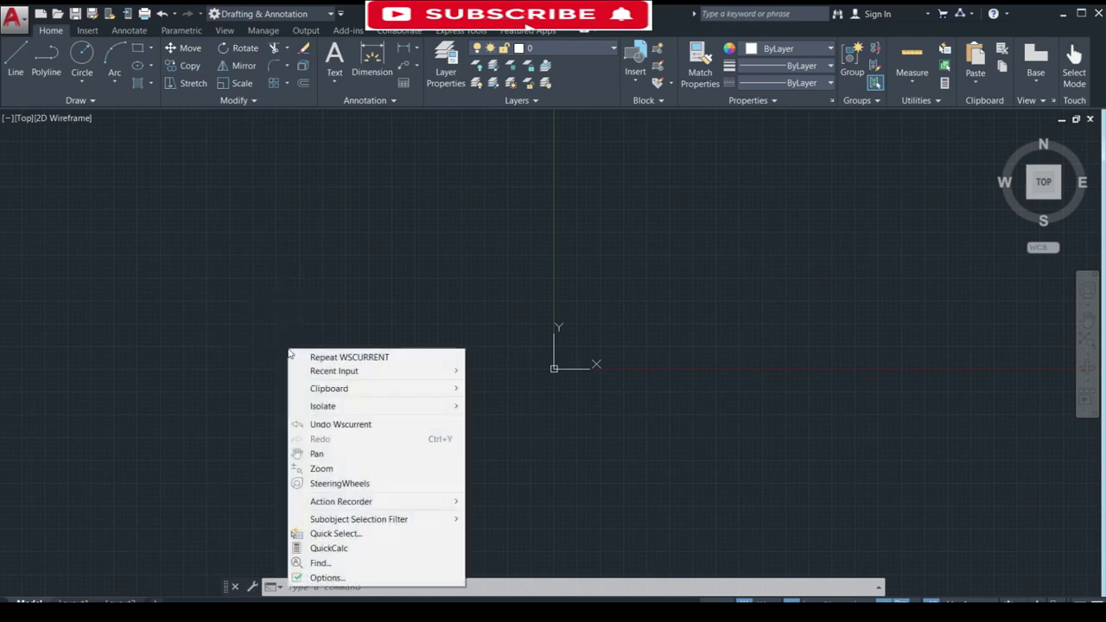
click(345, 578)
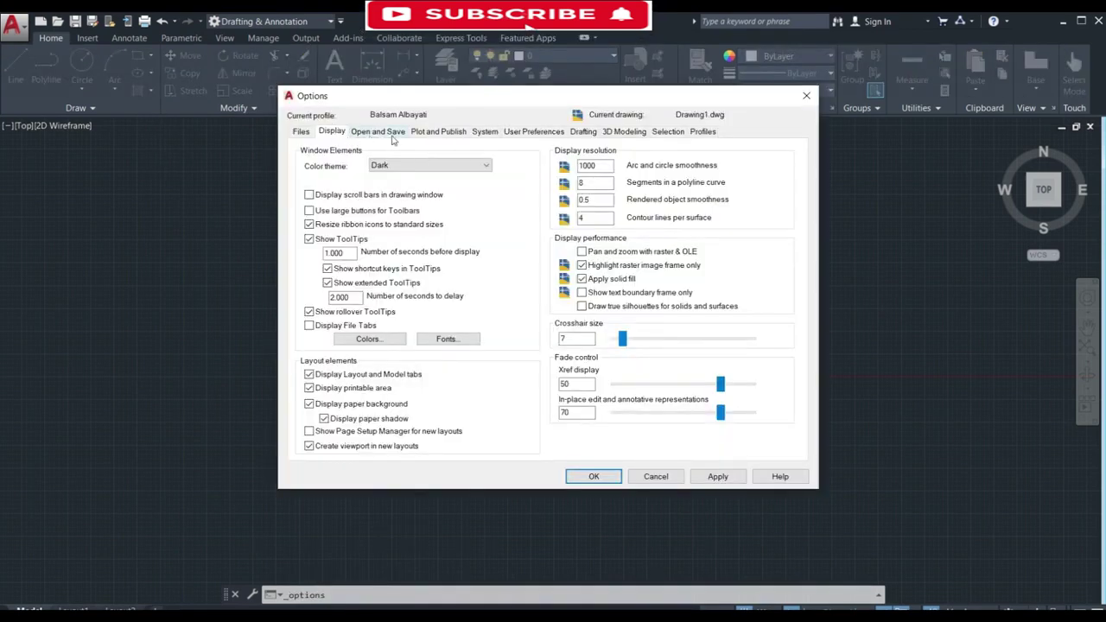
click(668, 132)
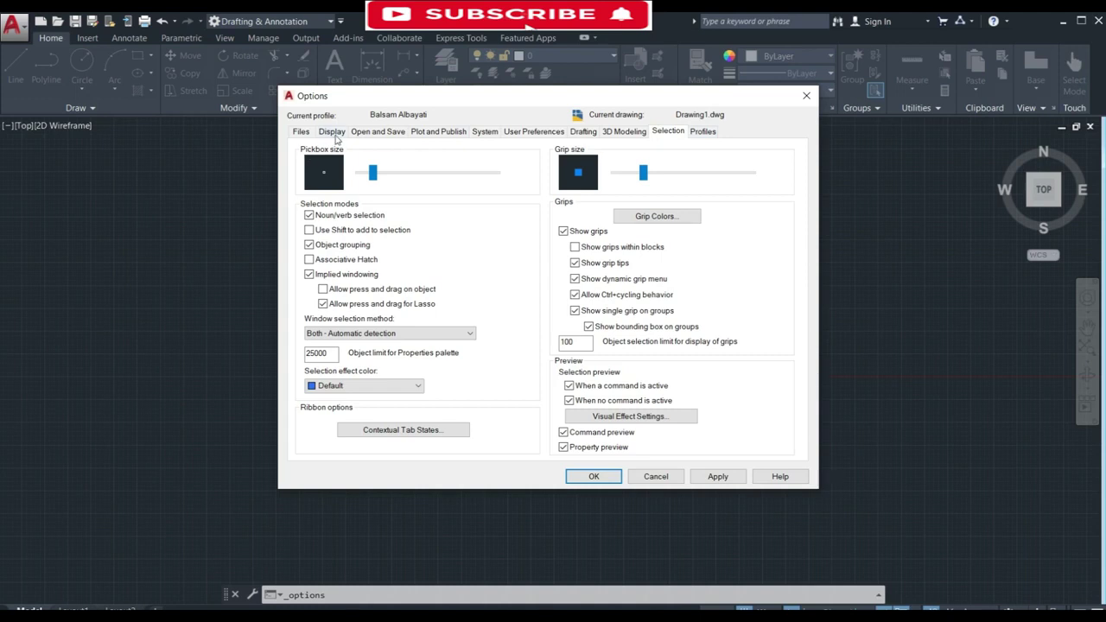
click(332, 131)
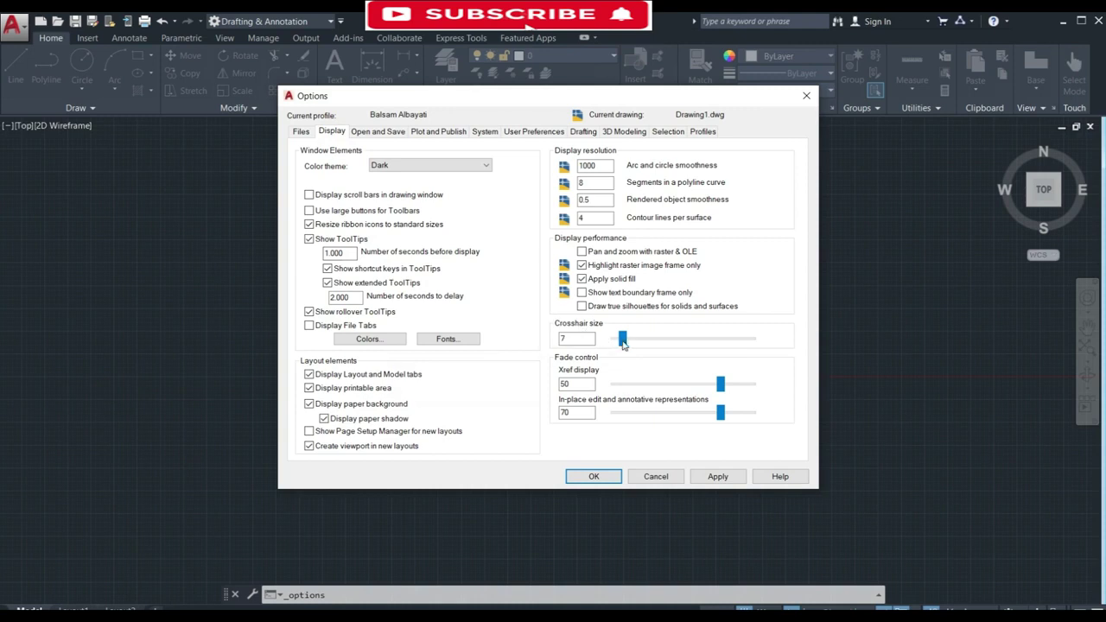
drag(623, 340, 632, 340)
click(668, 132)
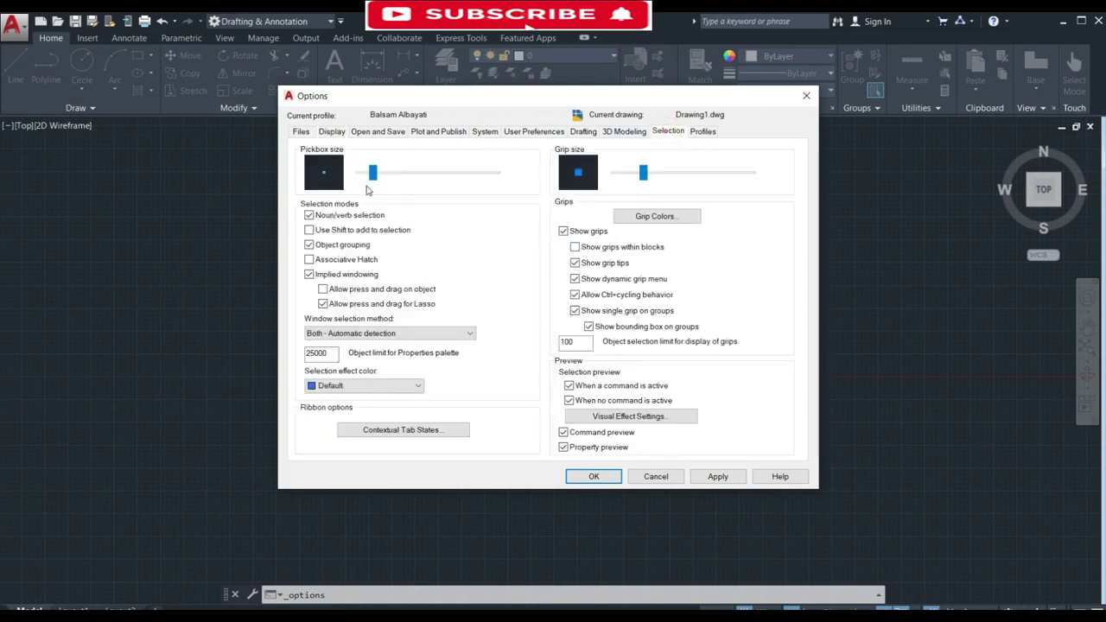
drag(373, 173, 379, 173)
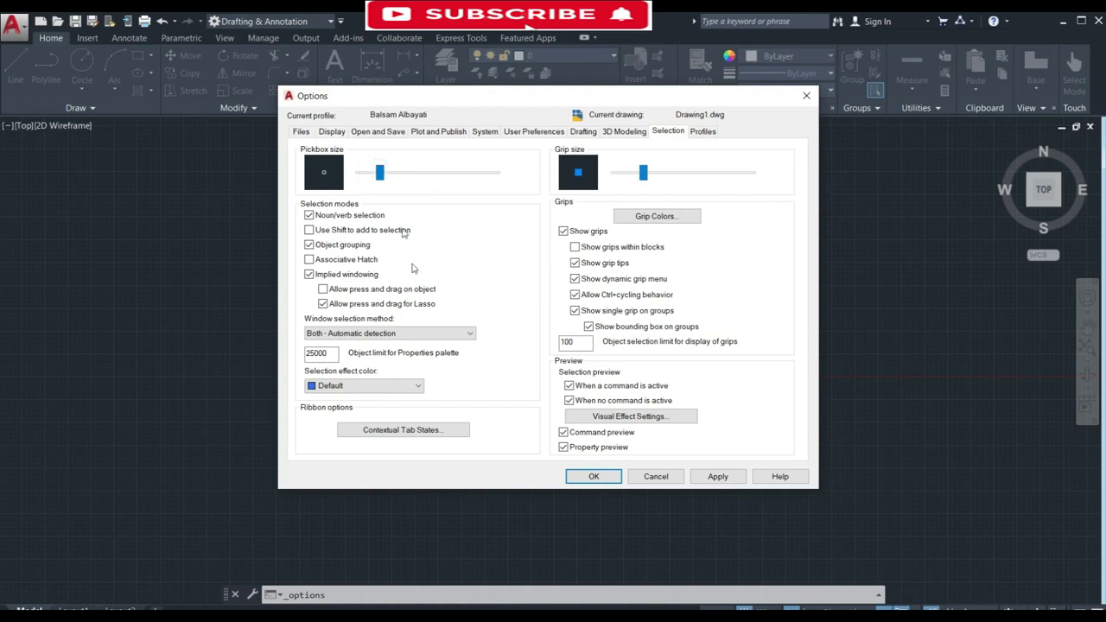
click(698, 476)
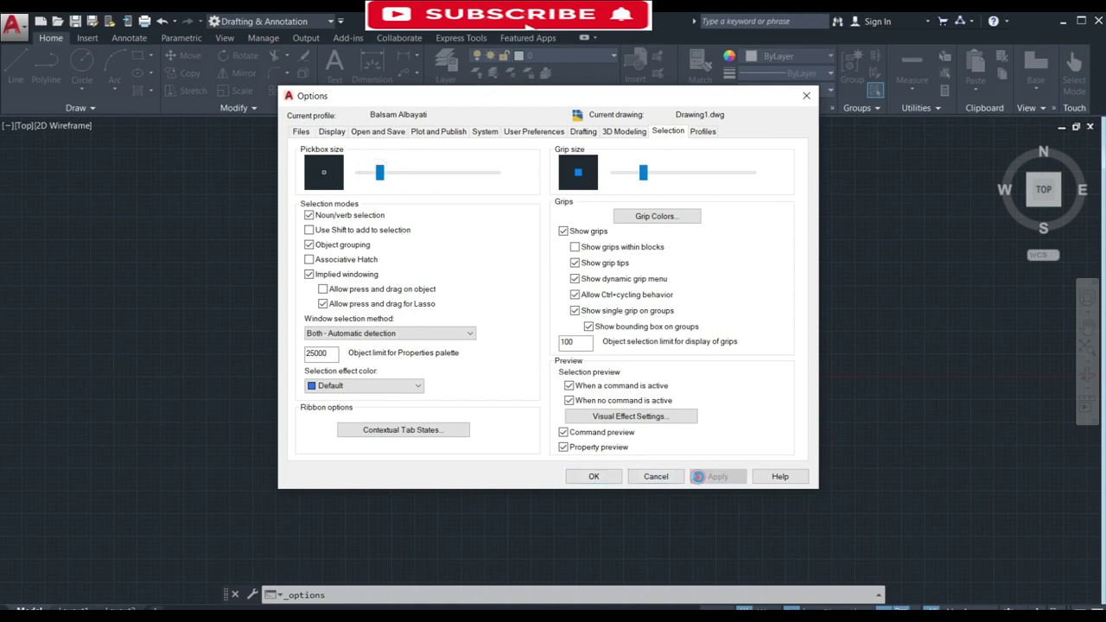
click(593, 478)
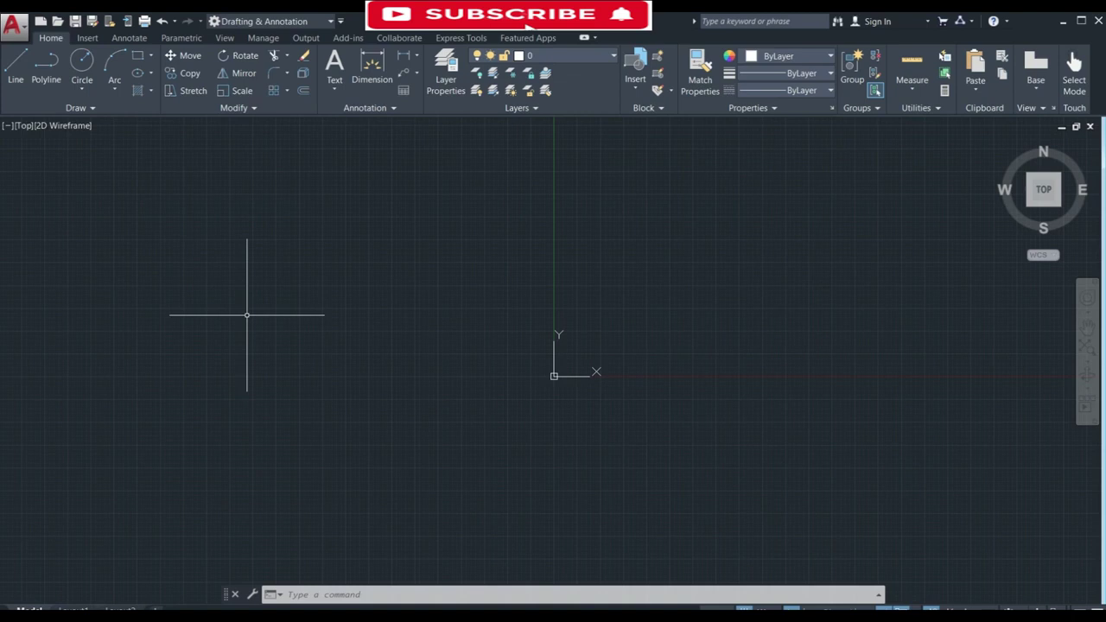
text(RIBBON)
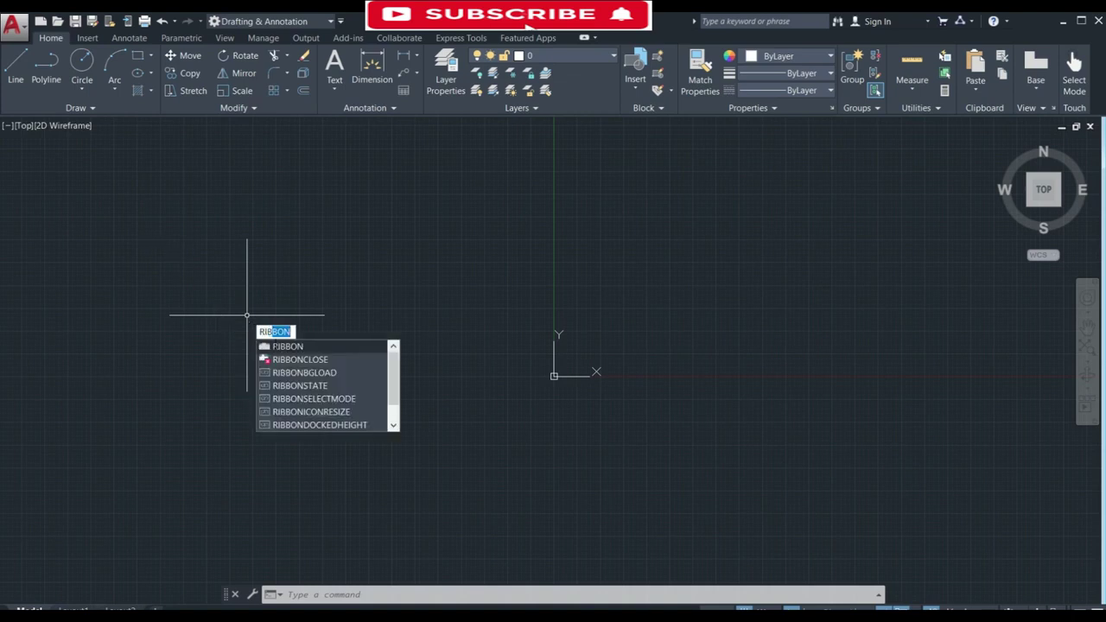
key(Down)
key(Return)
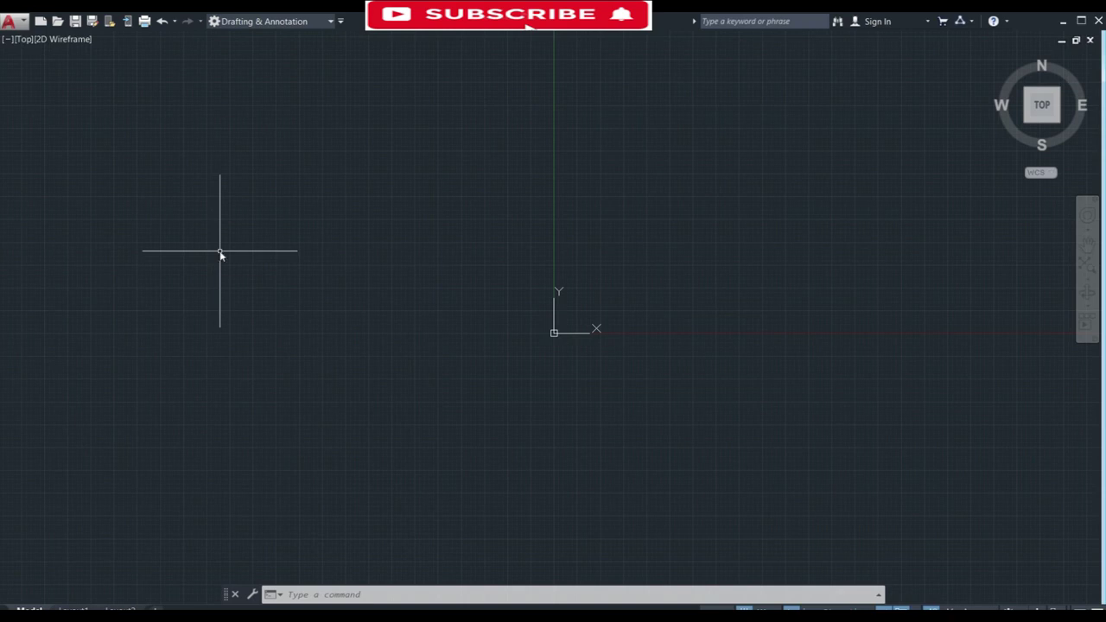
text(RIBBONCLOSE)
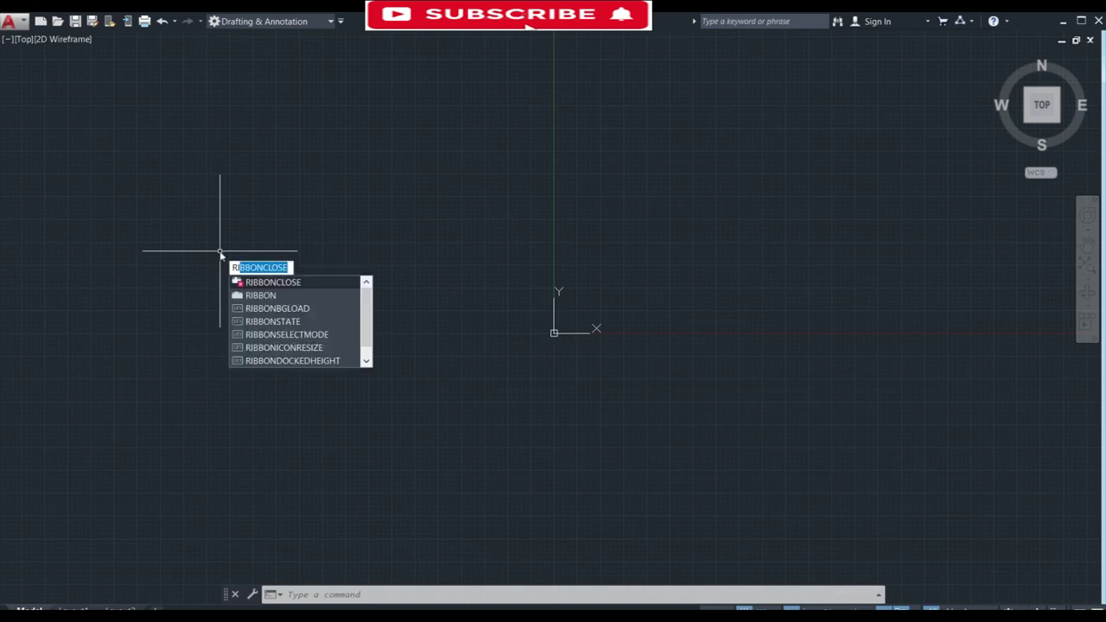
click(272, 297)
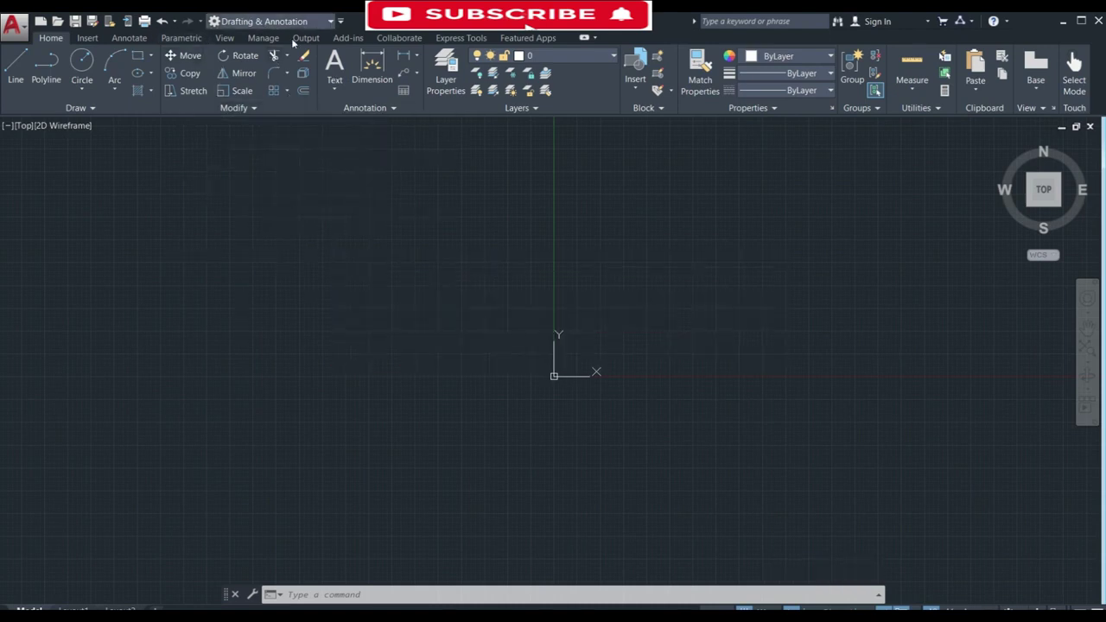
Turn on Show Menu Bar from the Quick Access Toolbar customization list
click(341, 22)
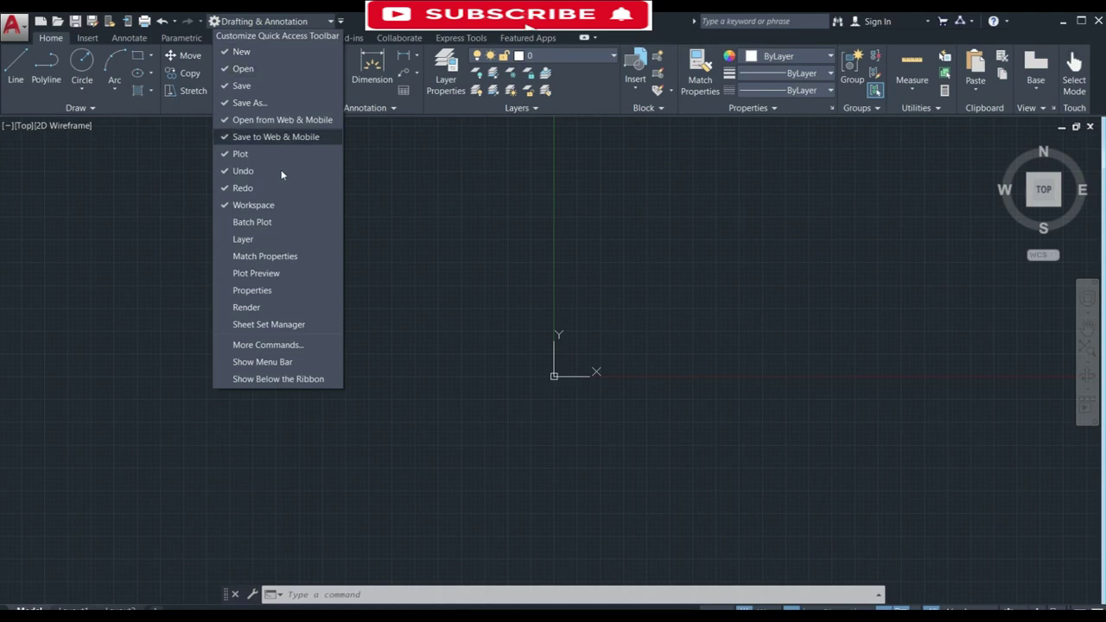
click(251, 362)
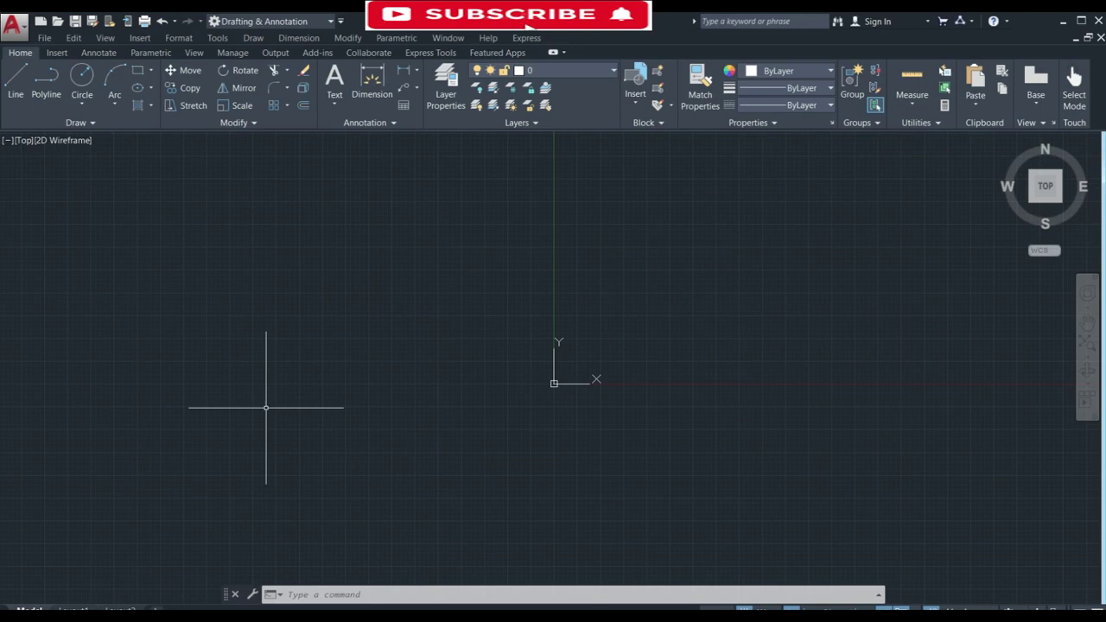
key(ctrl+9)
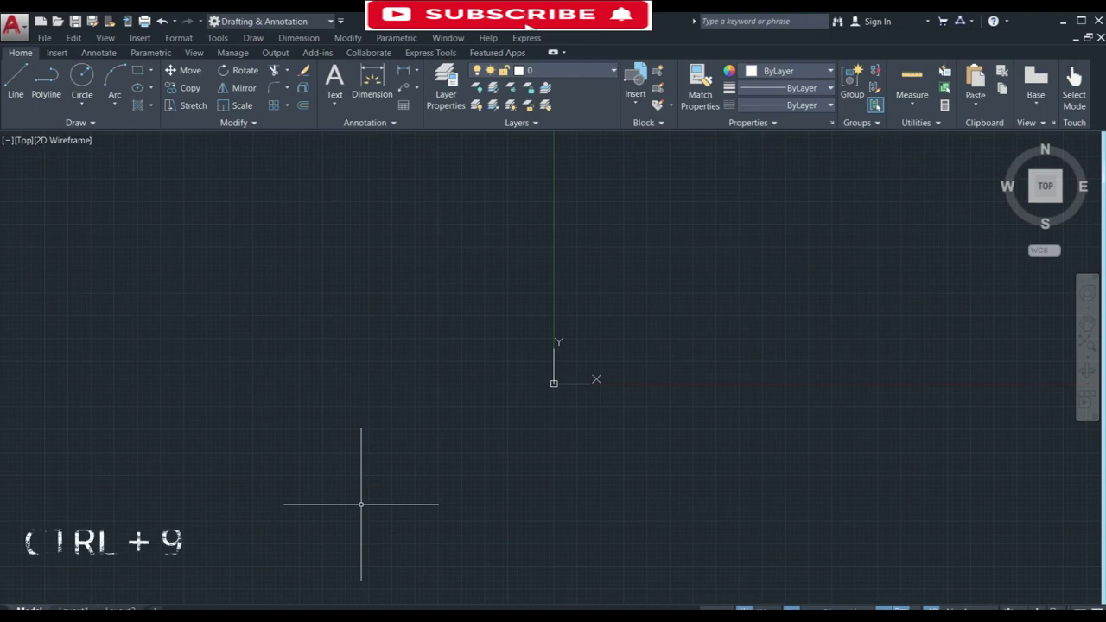
key(ctrl+9)
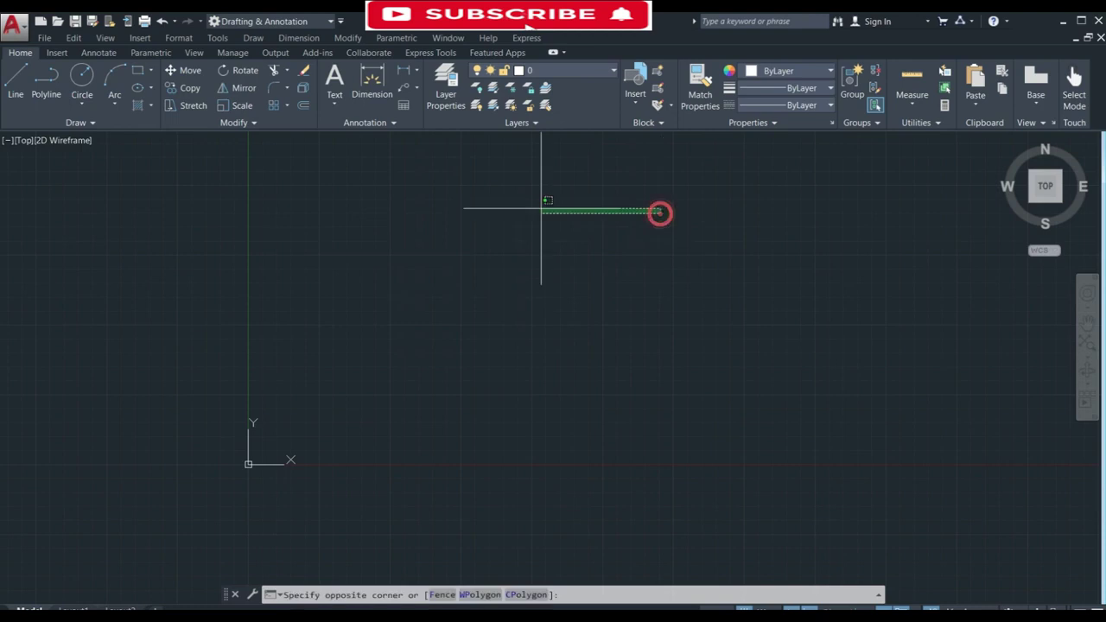
Try lasso and window selections on the empty canvas, cancel, then start LINE with L
mouse_move(659, 212)
mouse_down()
mouse_move(328, 414)
mouse_move(637, 444)
mouse_move(556, 297)
mouse_move(527, 311)
mouse_up()
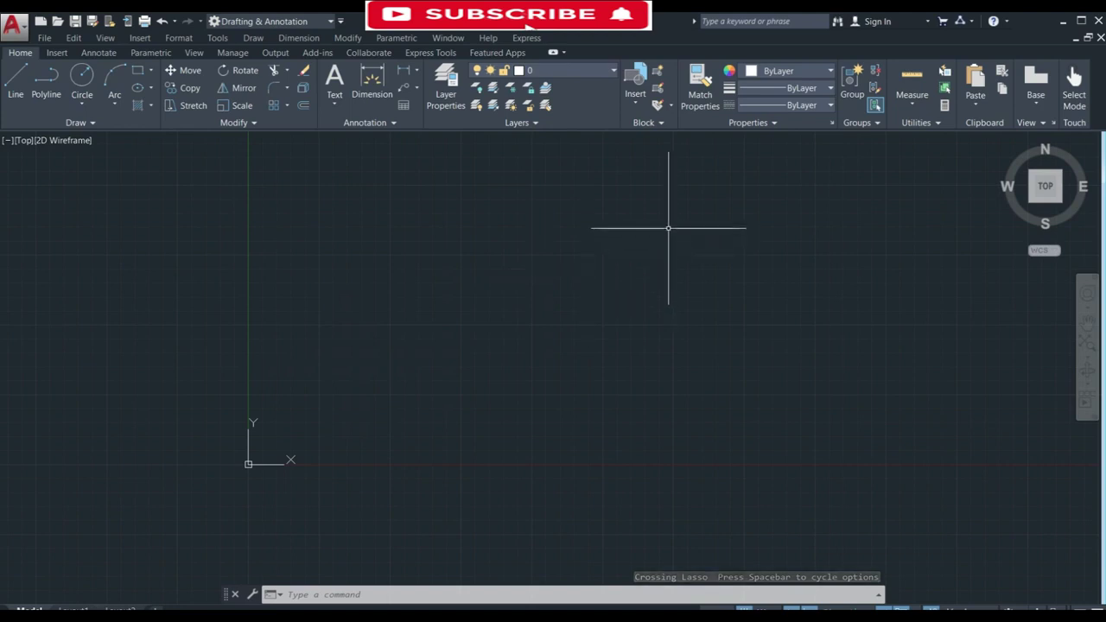
click(674, 185)
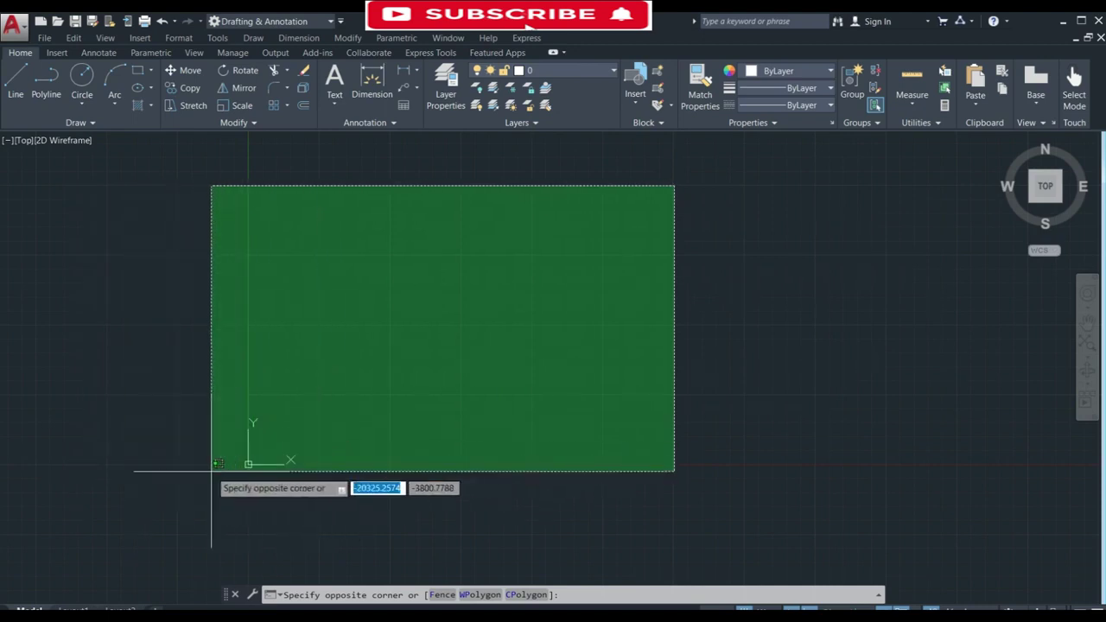
key(Escape)
text(l)
key(Return)
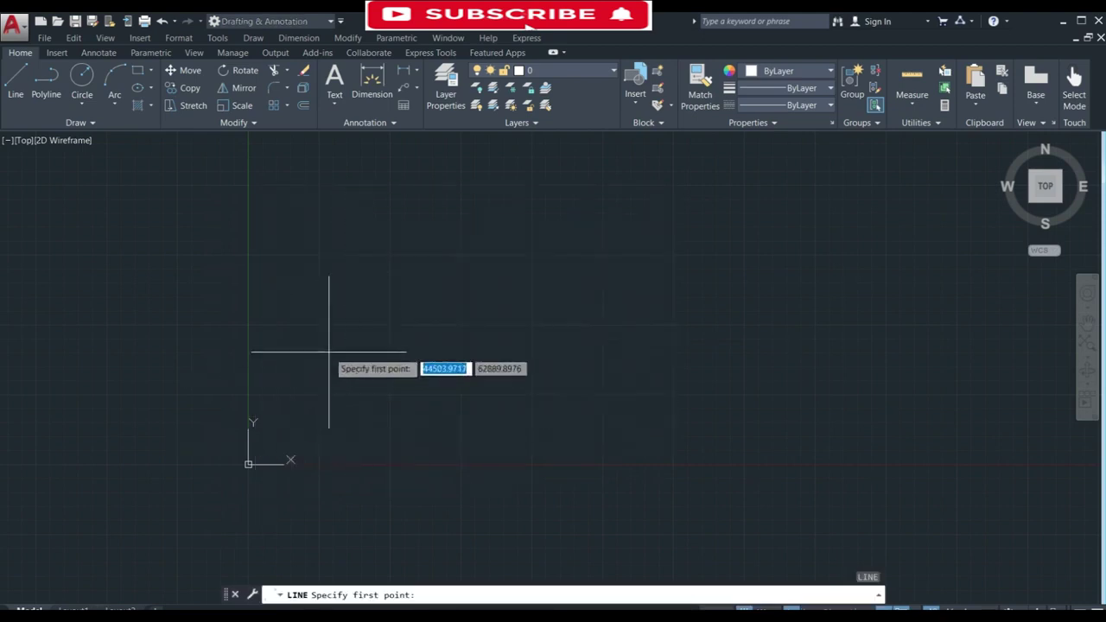
Draw a horizontal line from near the origin to the right with Ortho mode on
key(Escape)
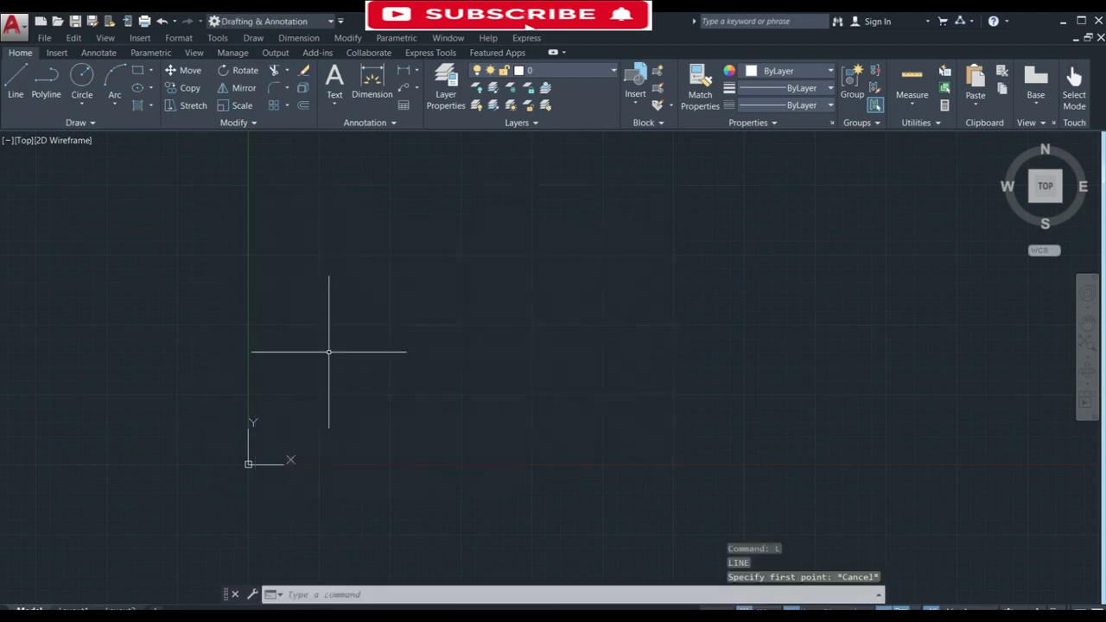
key(Return)
click(272, 377)
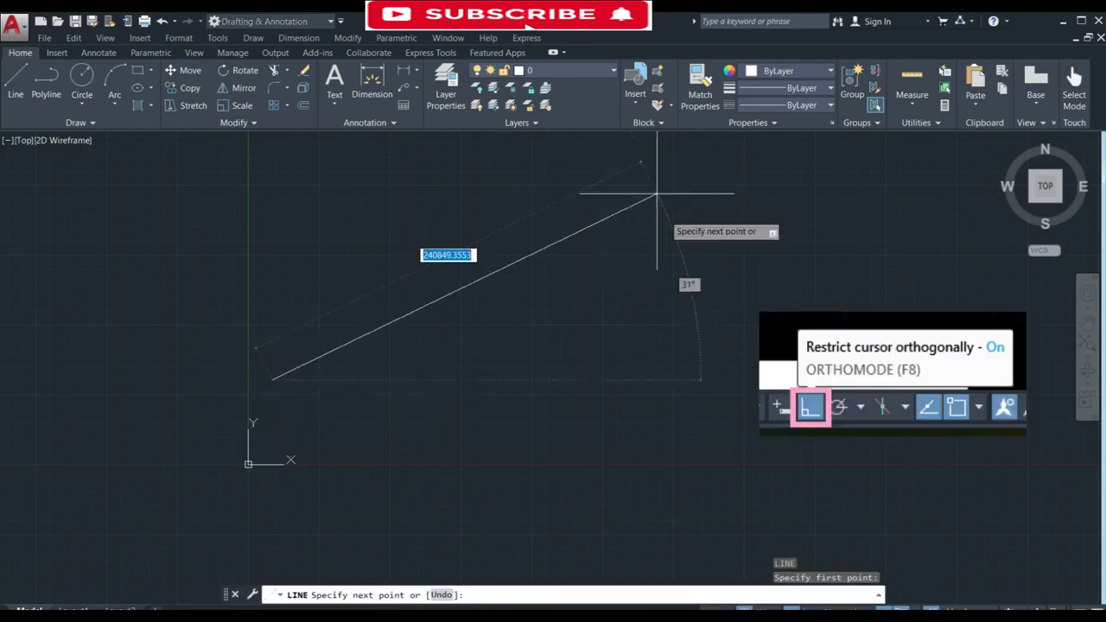
click(802, 609)
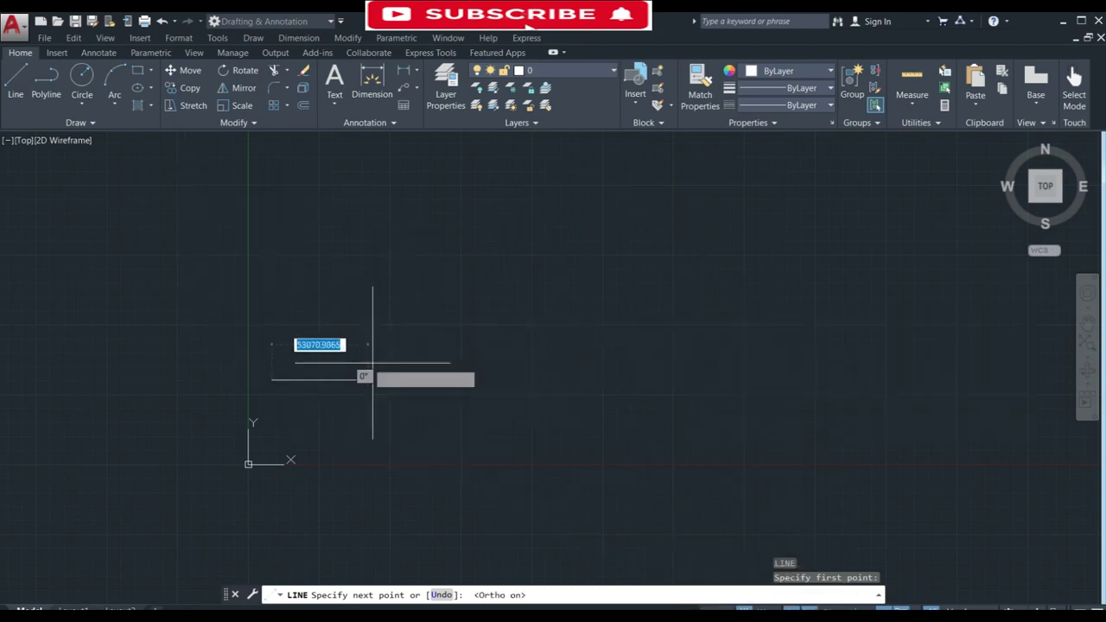
click(751, 379)
key(Return)
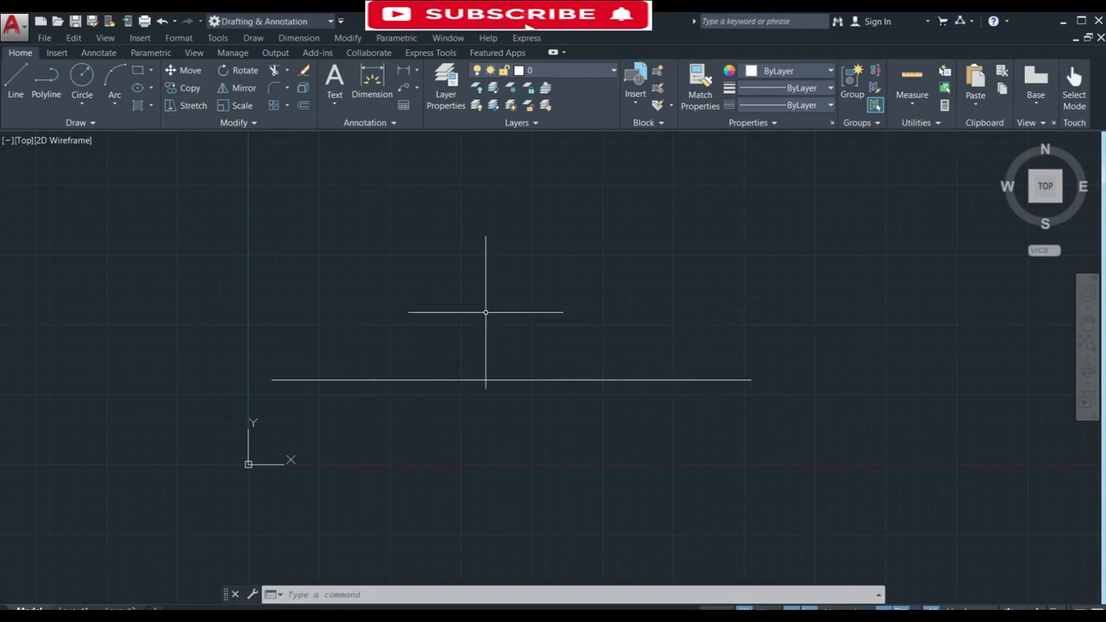